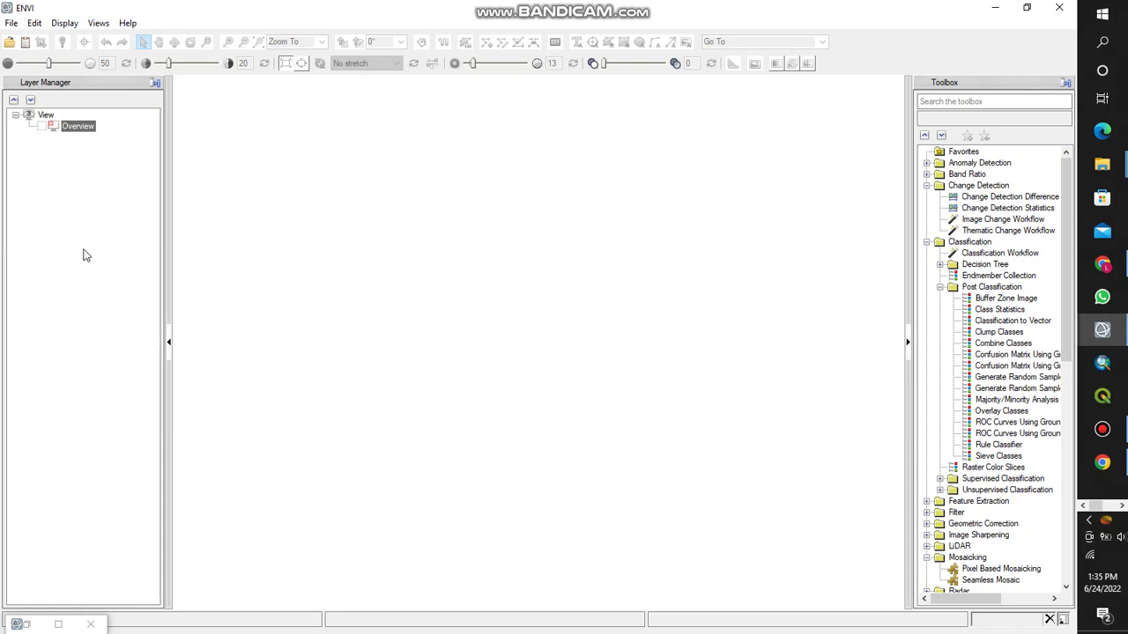
Restore the Data Manager listing B3.dat–B11.dat as a small floating window over ENVI
left_click(58, 624)
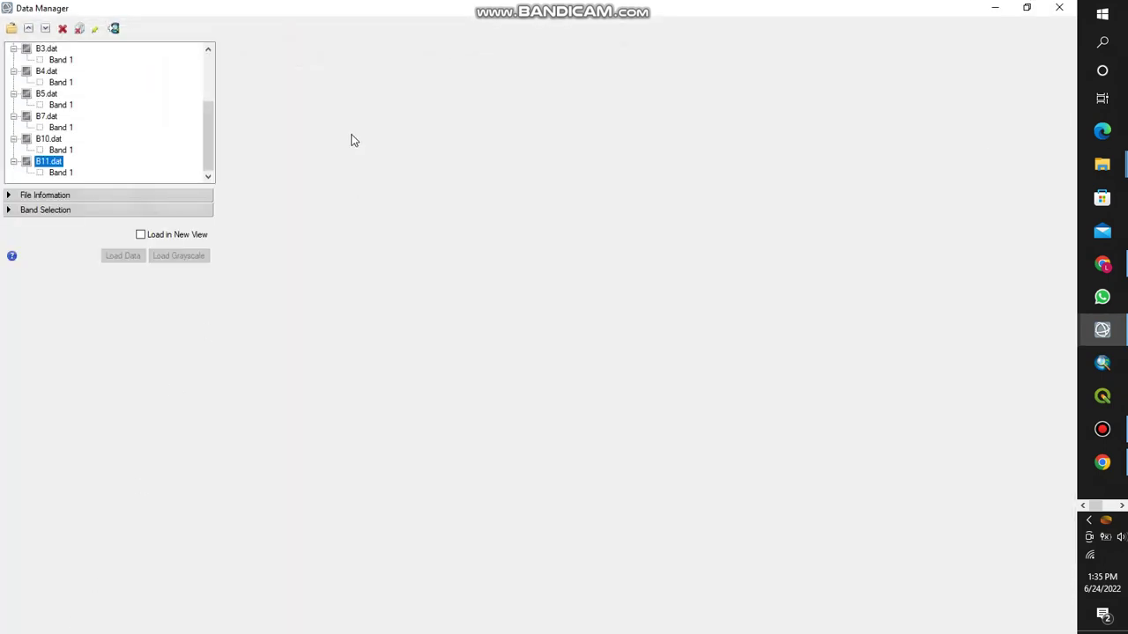
left_click(1001, 8)
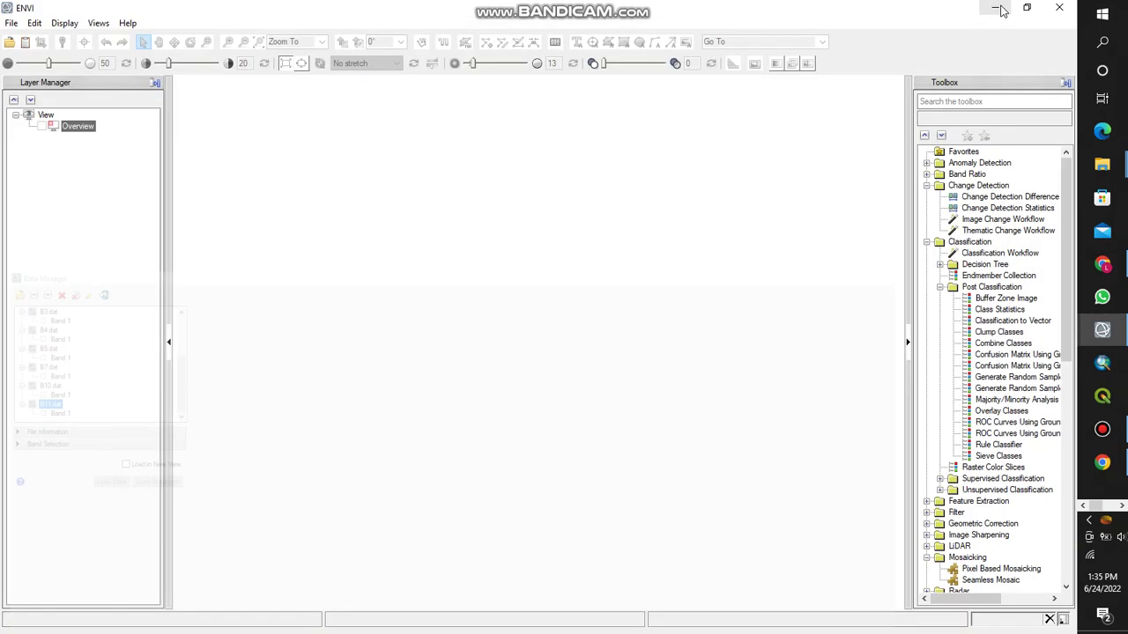
left_click(26, 43)
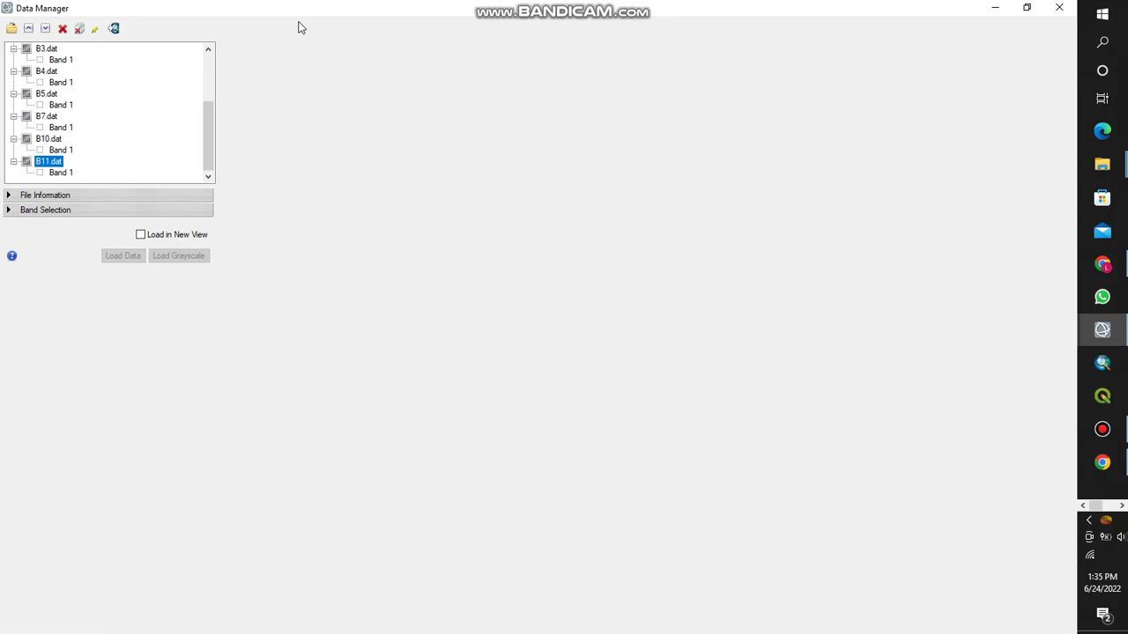
left_click(1026, 7)
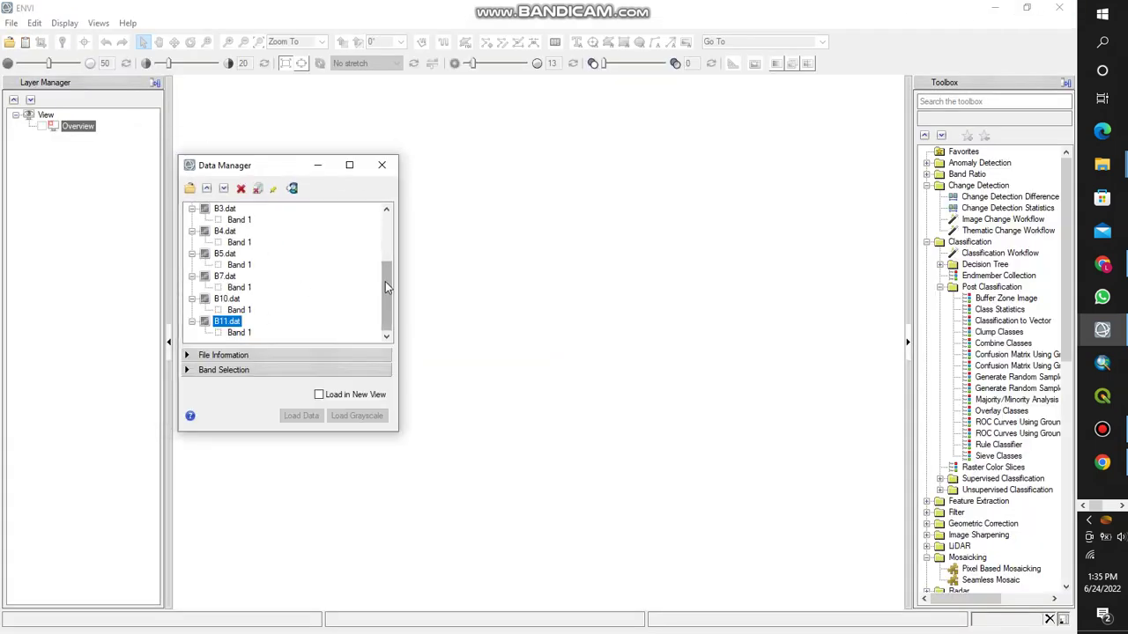
Move the Data Manager up-left and scroll the Toolbox to Raster Management's Layer Stacking
left_click_drag(385, 281, 386, 239)
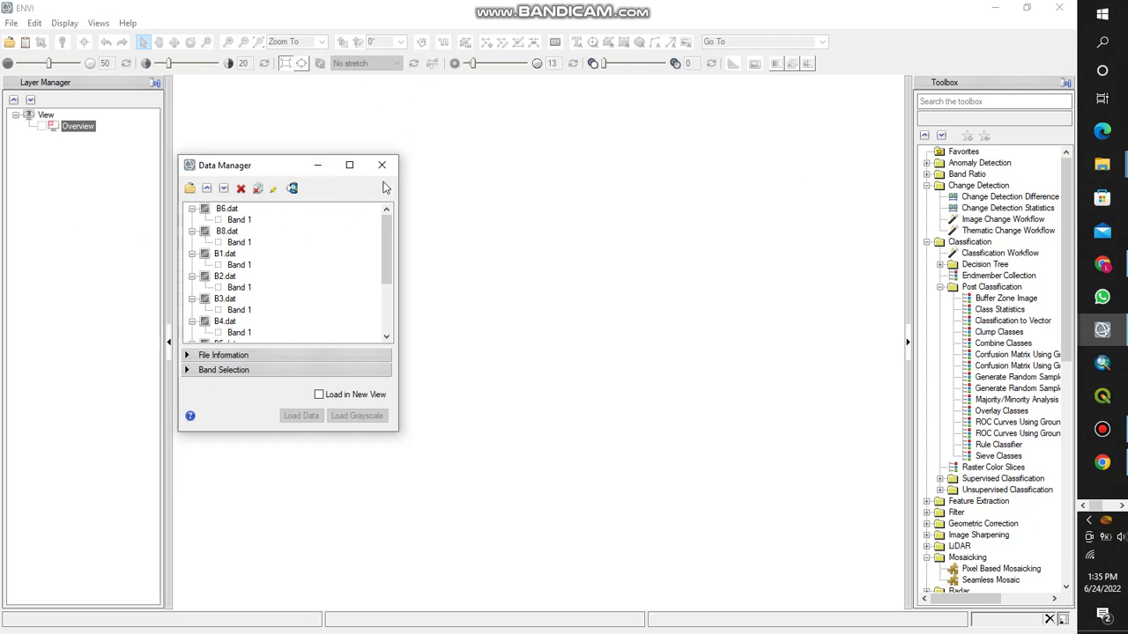
left_click(1102, 164)
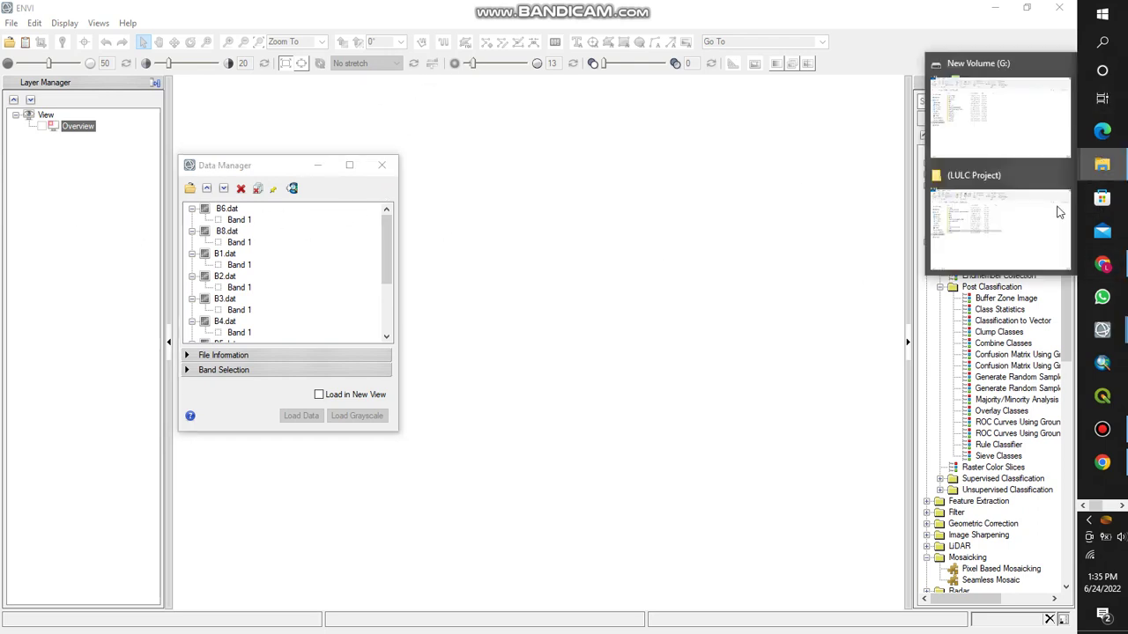
left_click_drag(385, 247, 383, 216)
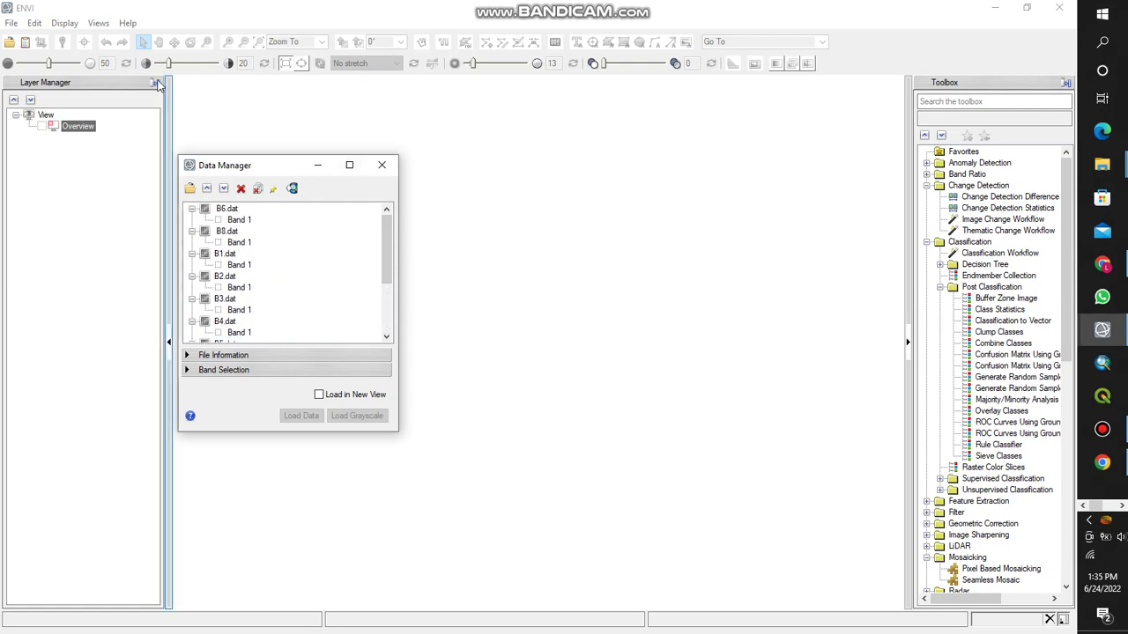
left_click_drag(274, 168, 261, 126)
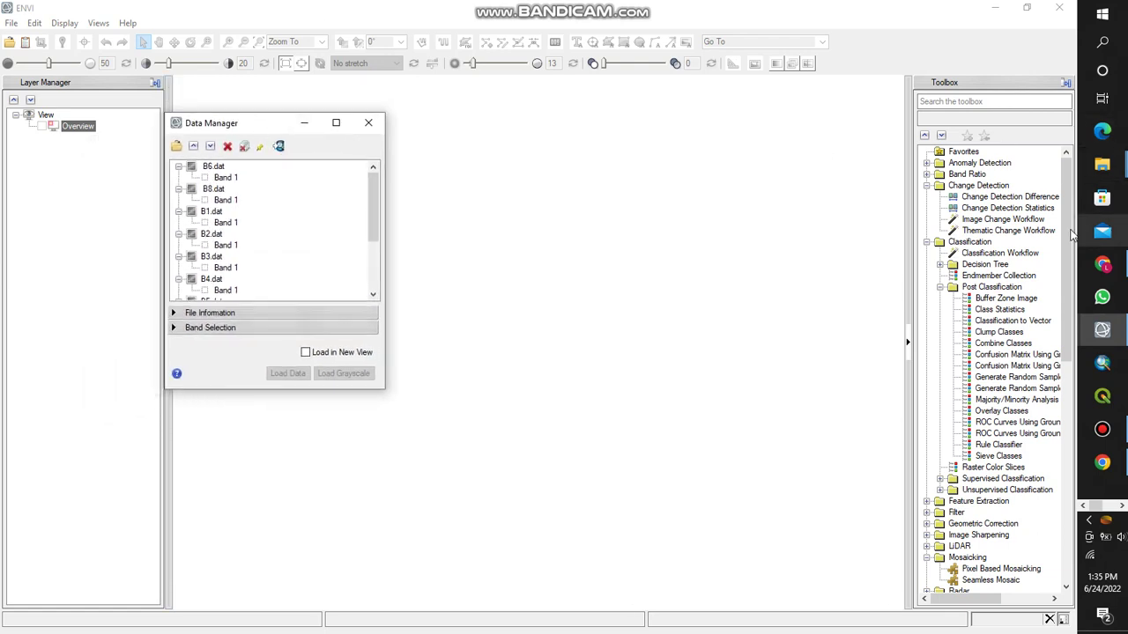
left_click_drag(1070, 234, 1082, 373)
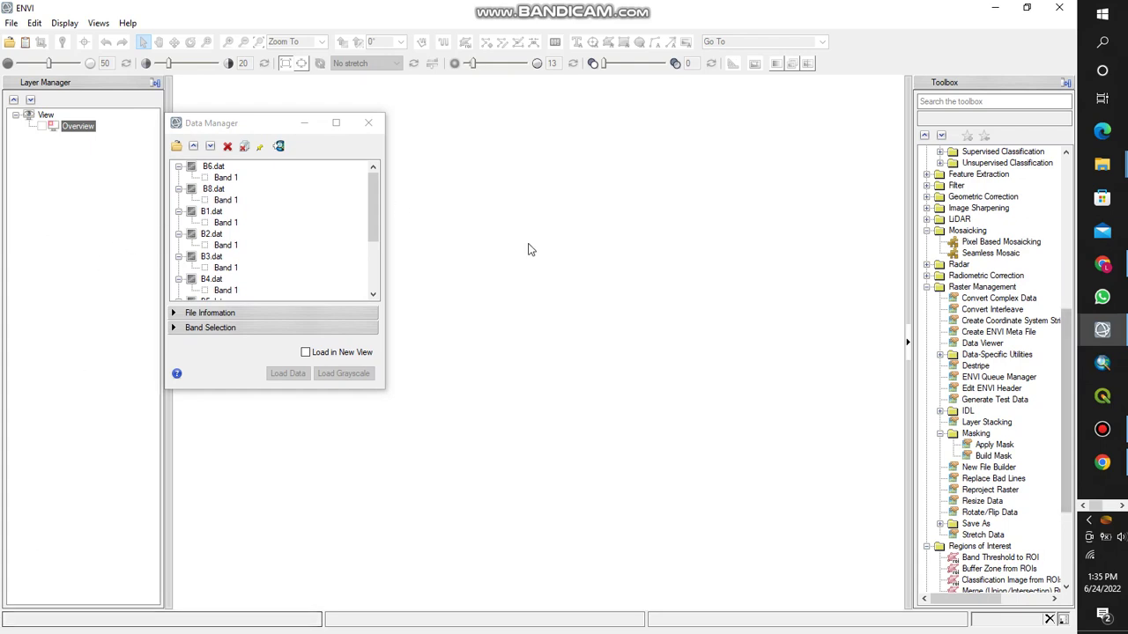
Launch Layer Stacking and import all ten band files, B6.dat through B11.dat
double_click(985, 423)
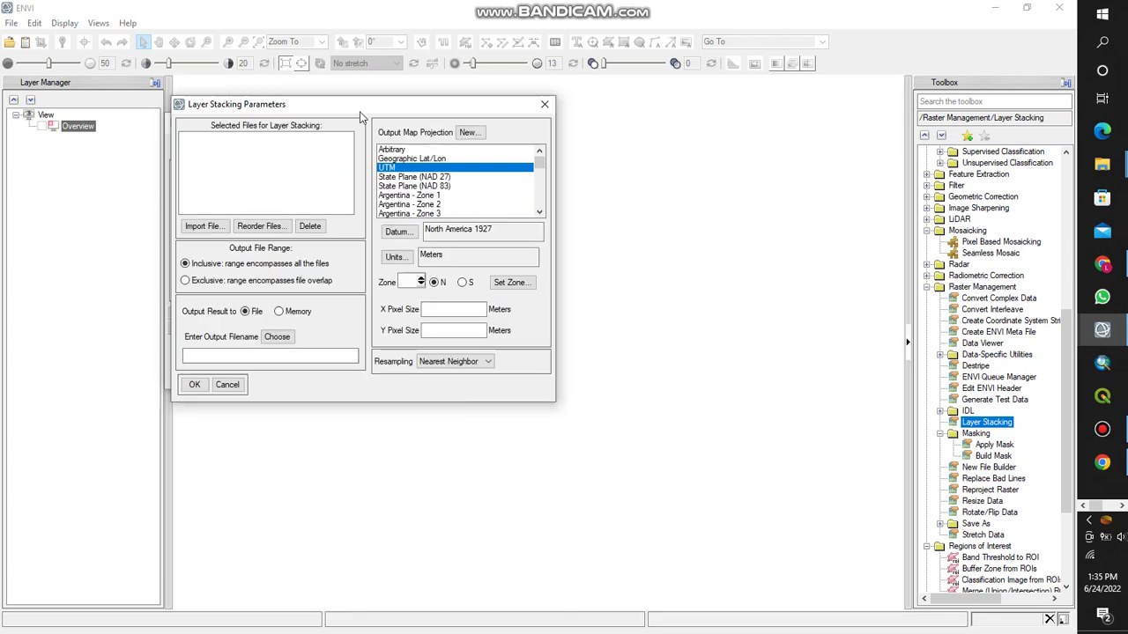
left_click(217, 226)
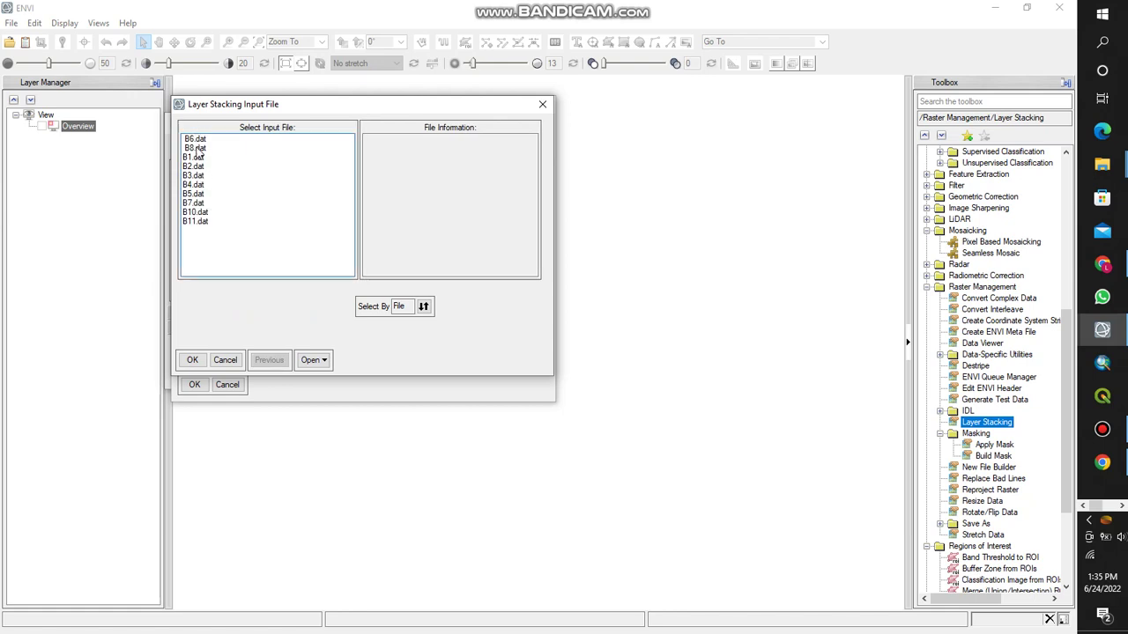
left_click(197, 139)
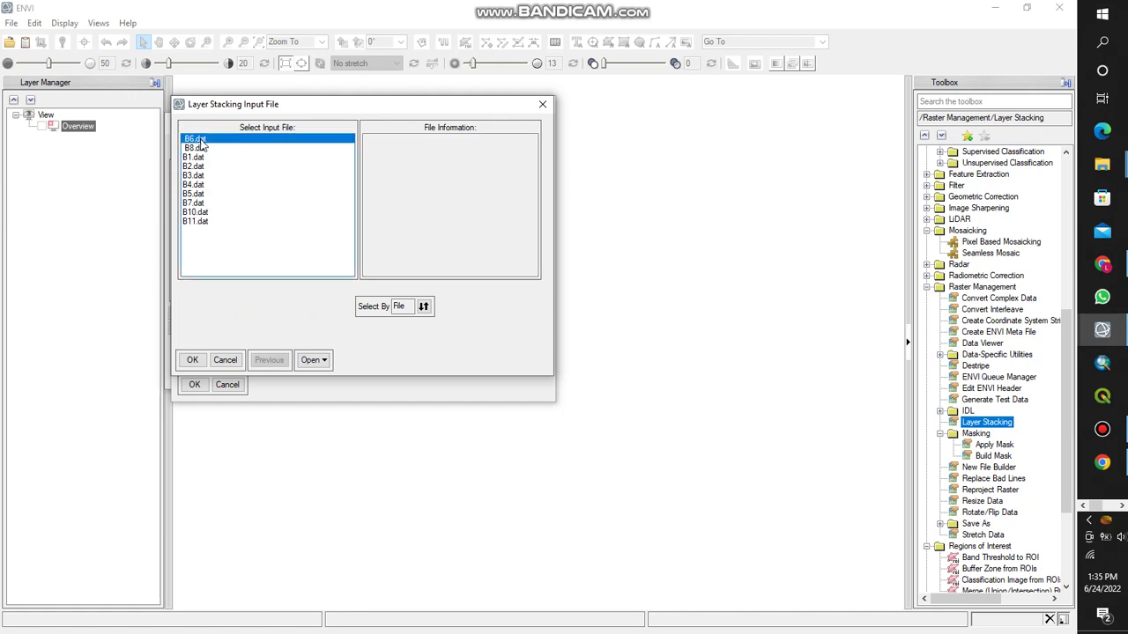
left_click(193, 223, "shift")
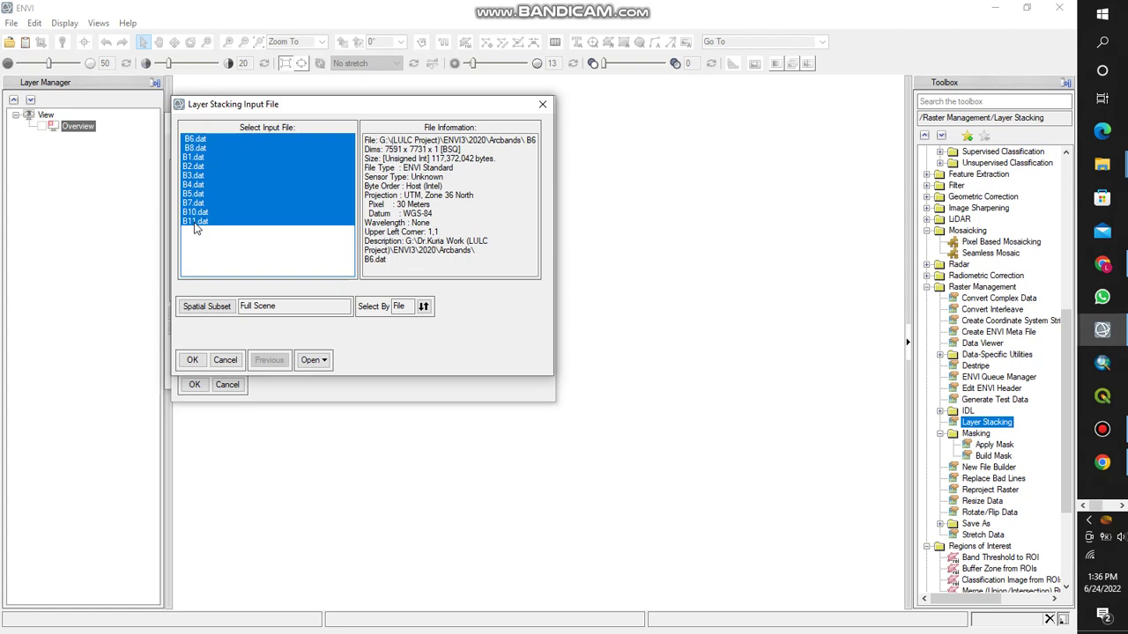
left_click(190, 359)
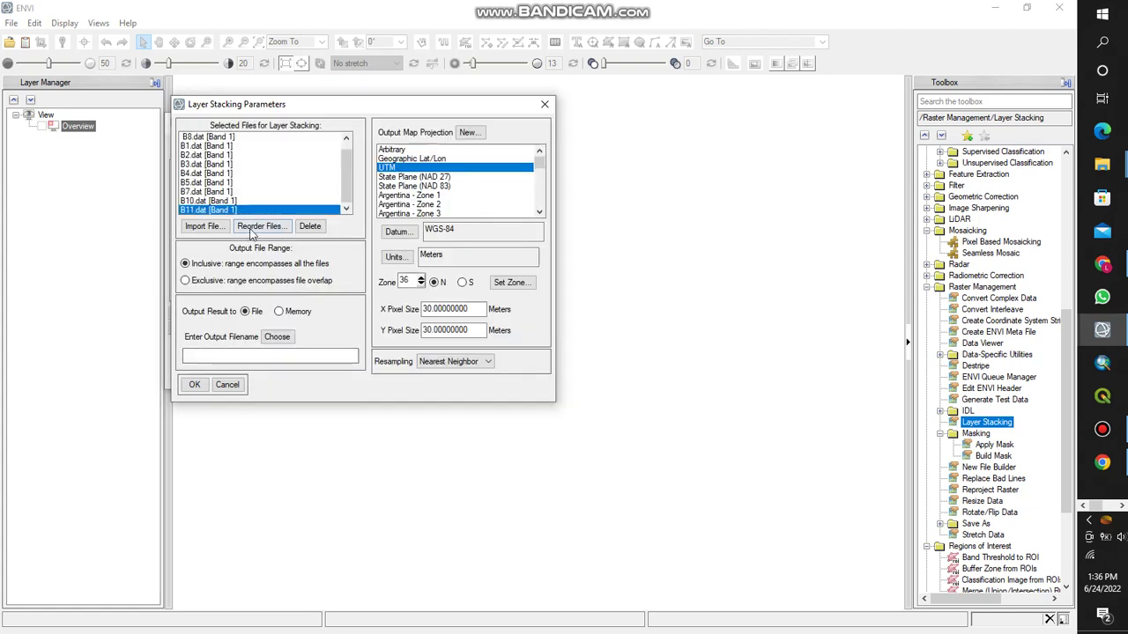
Select every file in the Selected Files list and open the output filename chooser
left_click(228, 139)
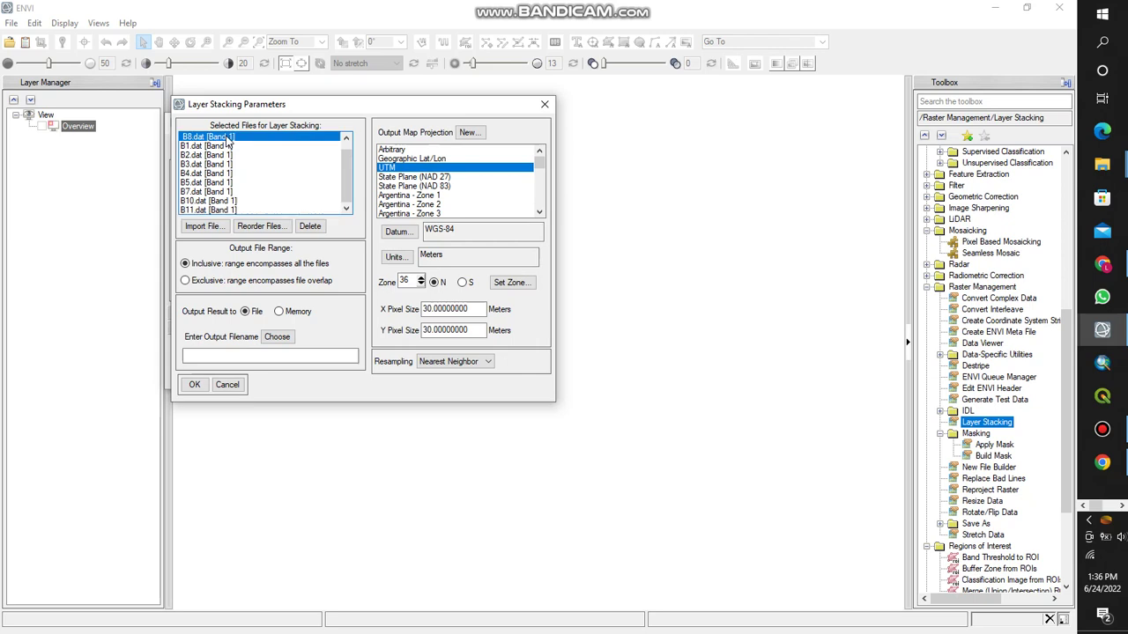
left_click(230, 212, "shift")
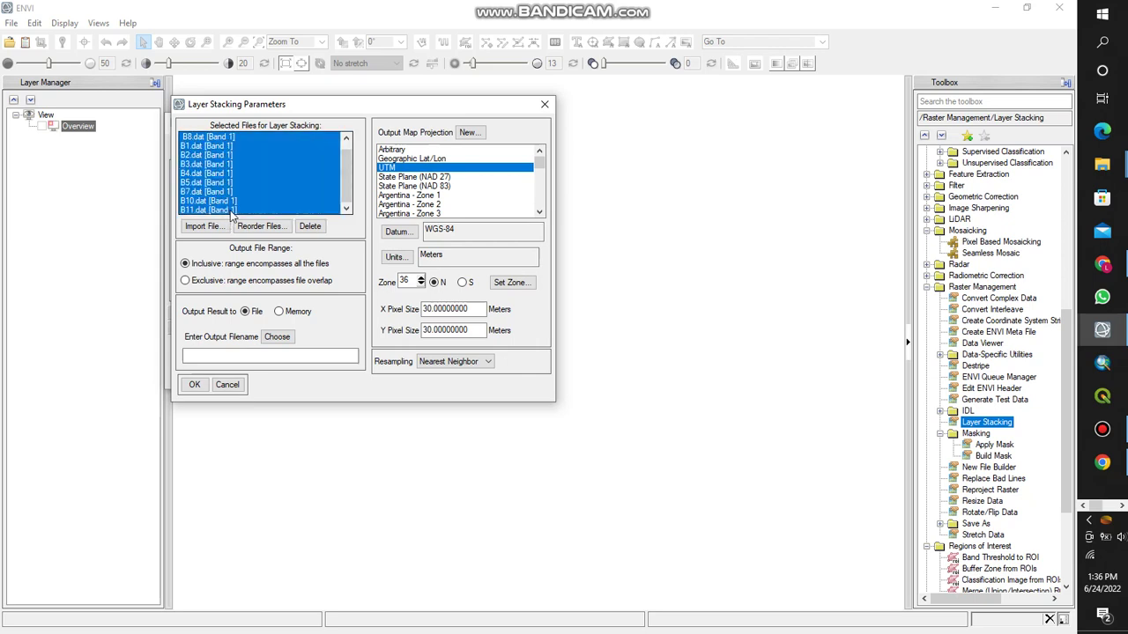
left_click(274, 338)
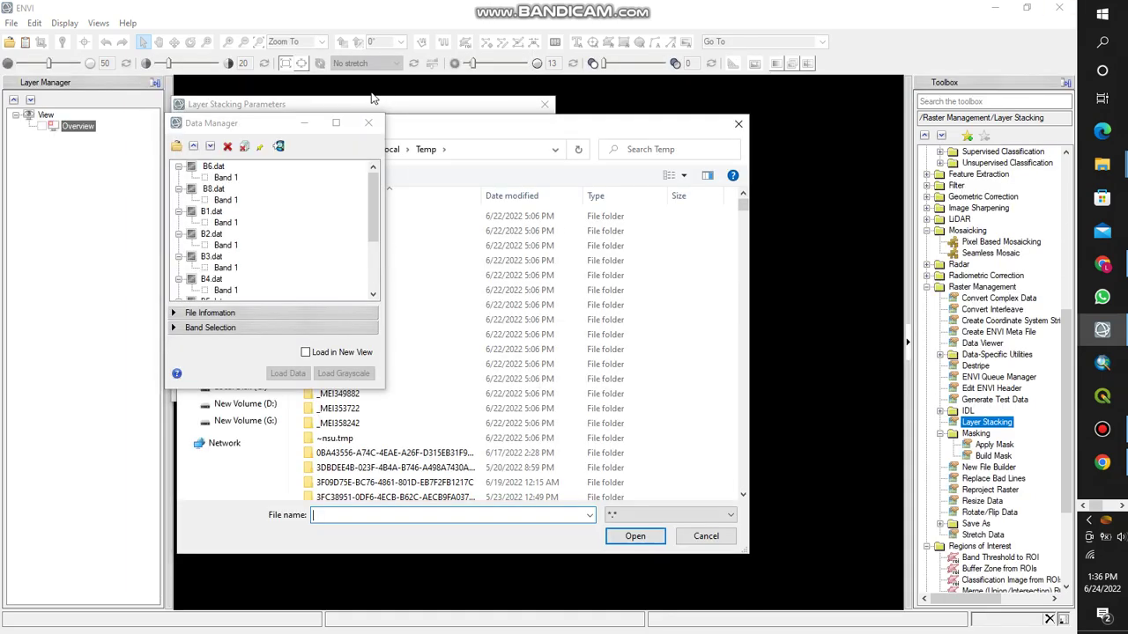
Set the output to Layerstack2020 in G:\(LULC Project)\ENVI3\2020\Layerstack
left_click(503, 135)
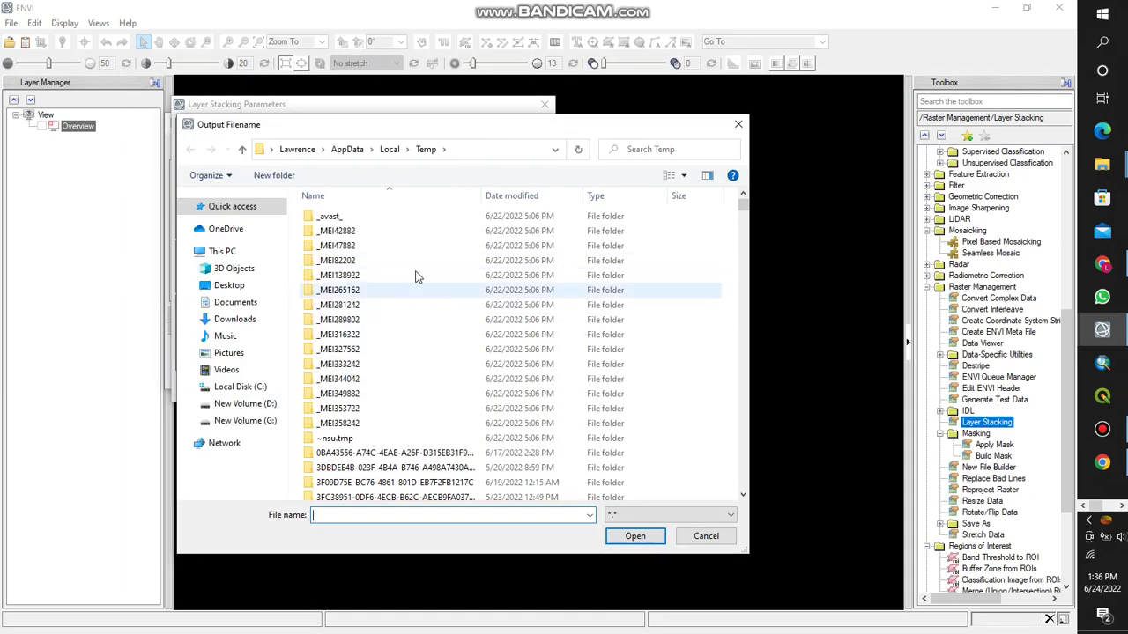
left_click(255, 421)
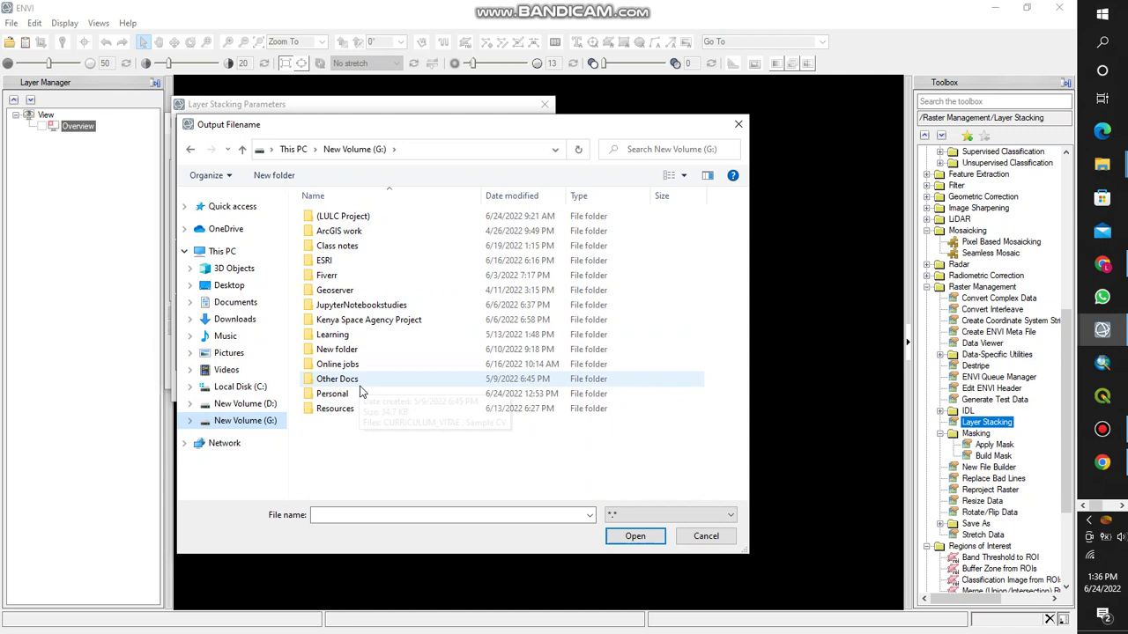
double_click(365, 217)
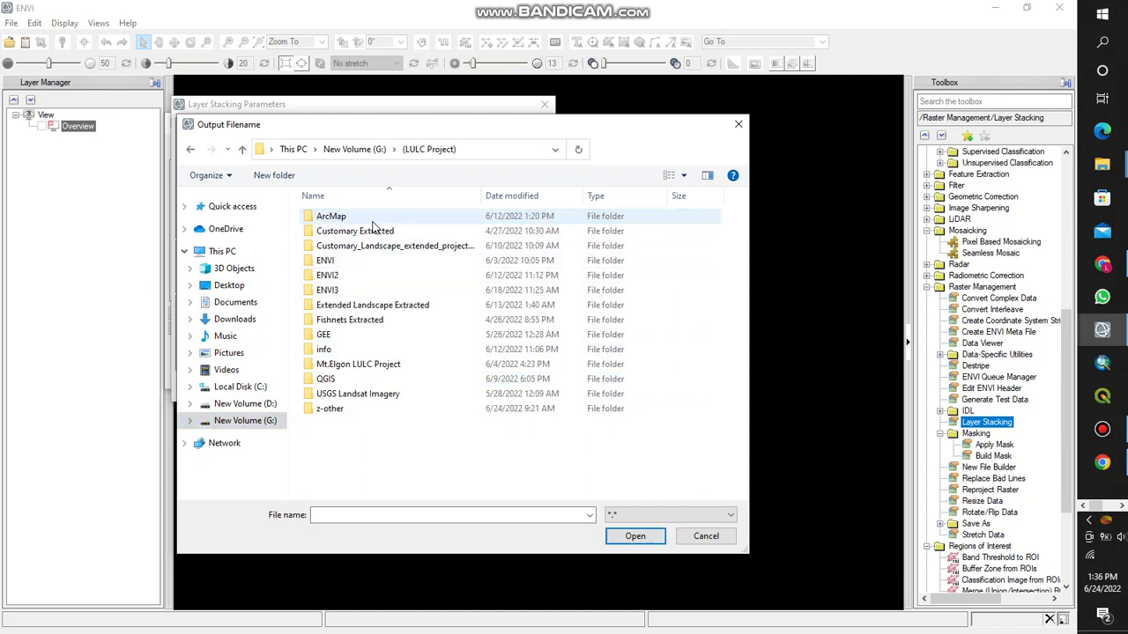
double_click(351, 289)
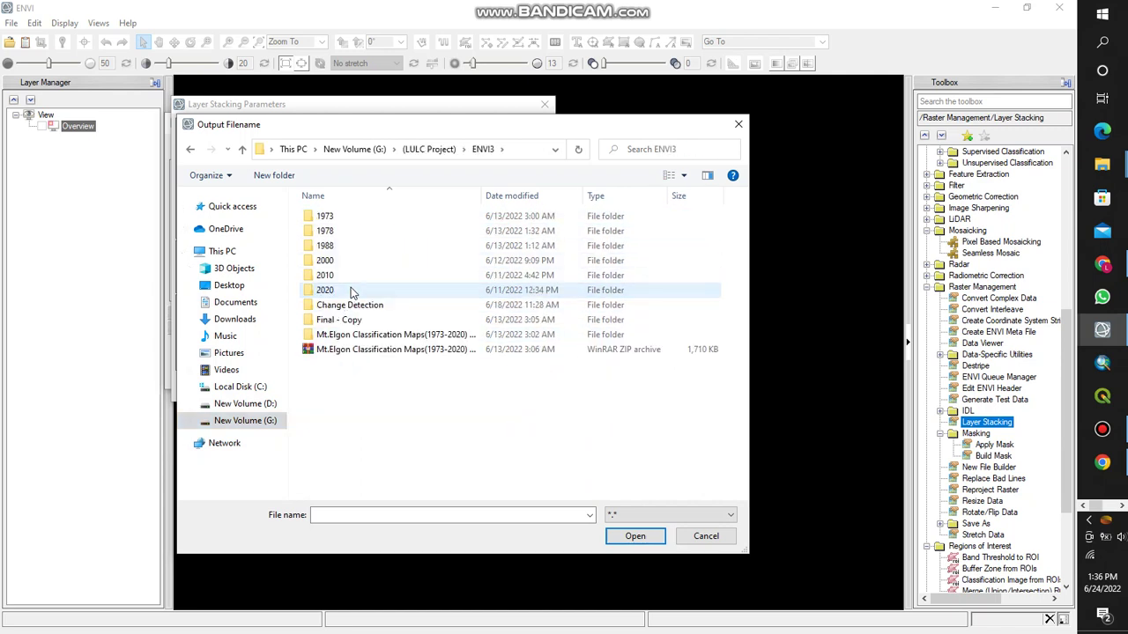
double_click(351, 291)
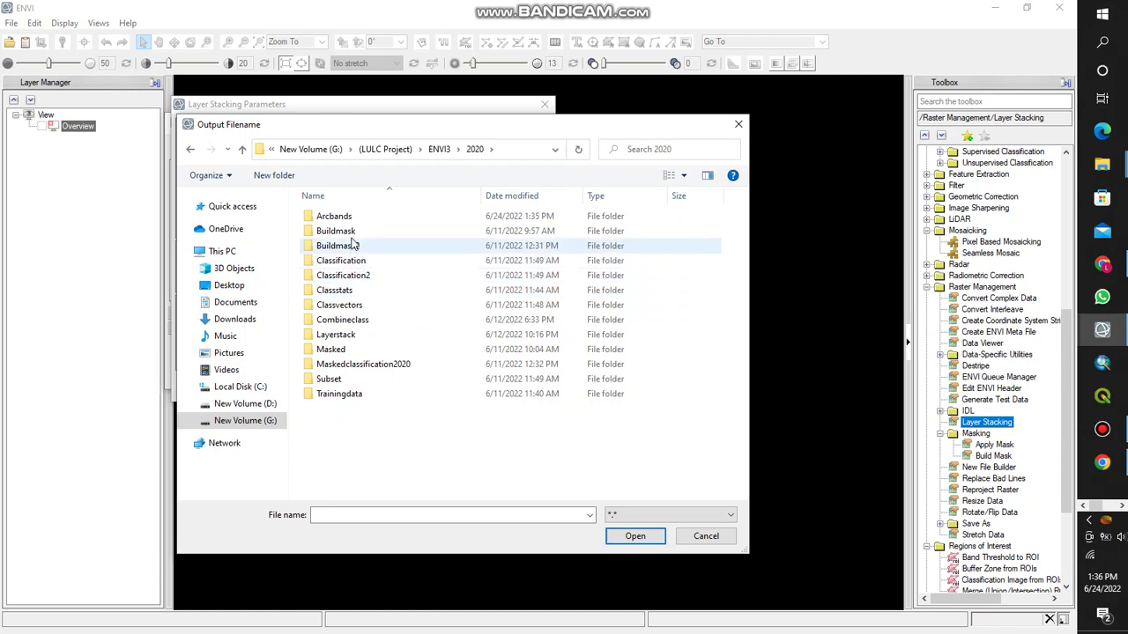
double_click(340, 338)
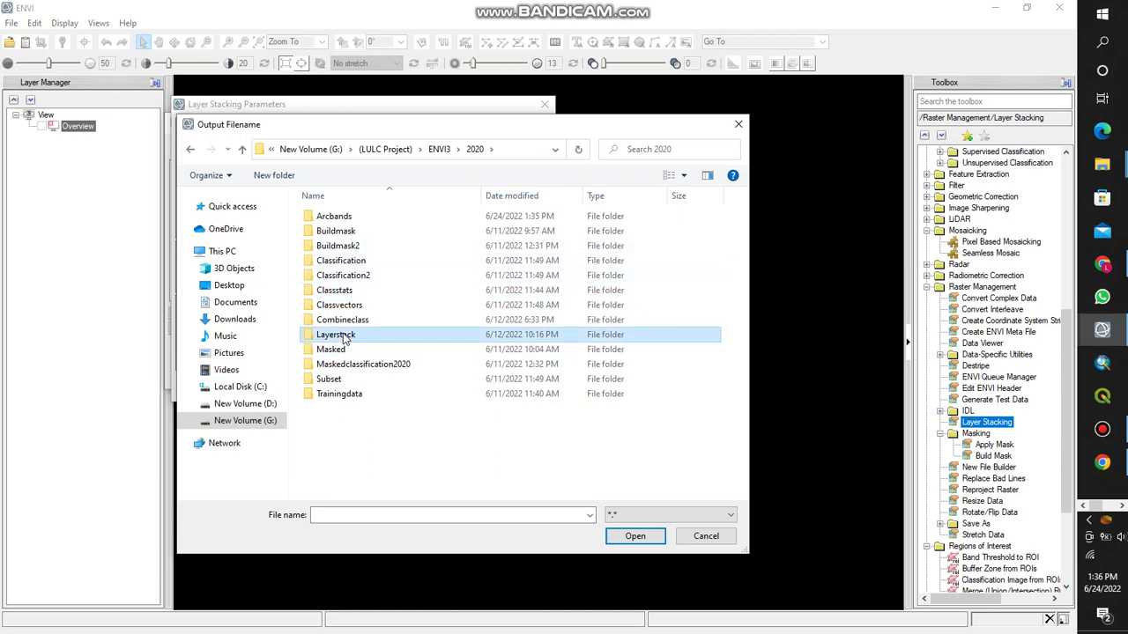
left_click(377, 230)
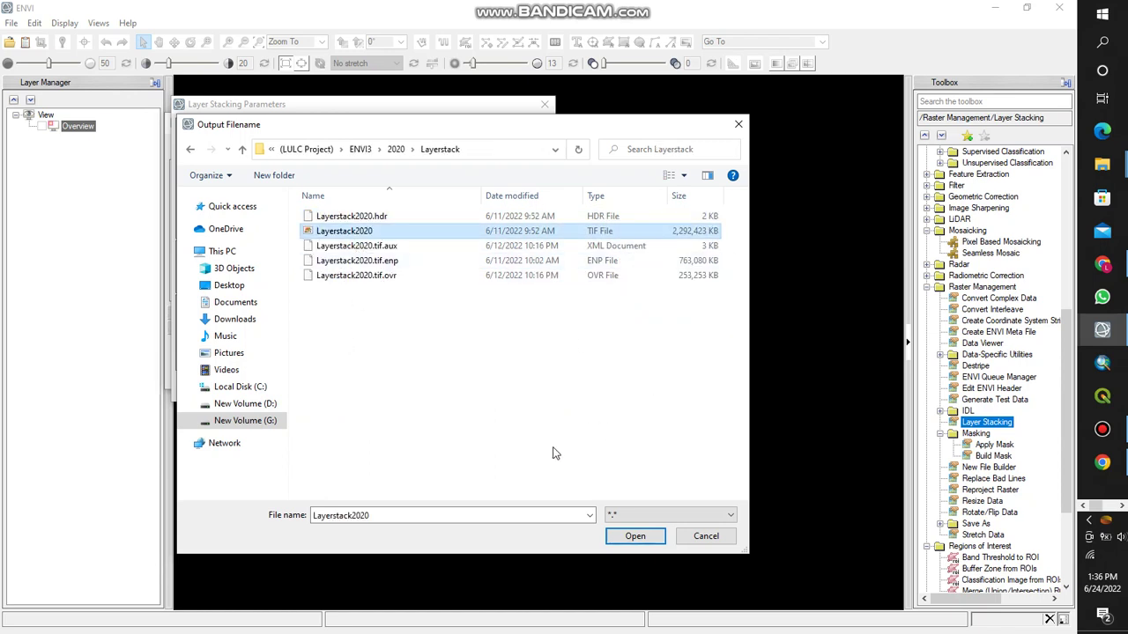
left_click(636, 537)
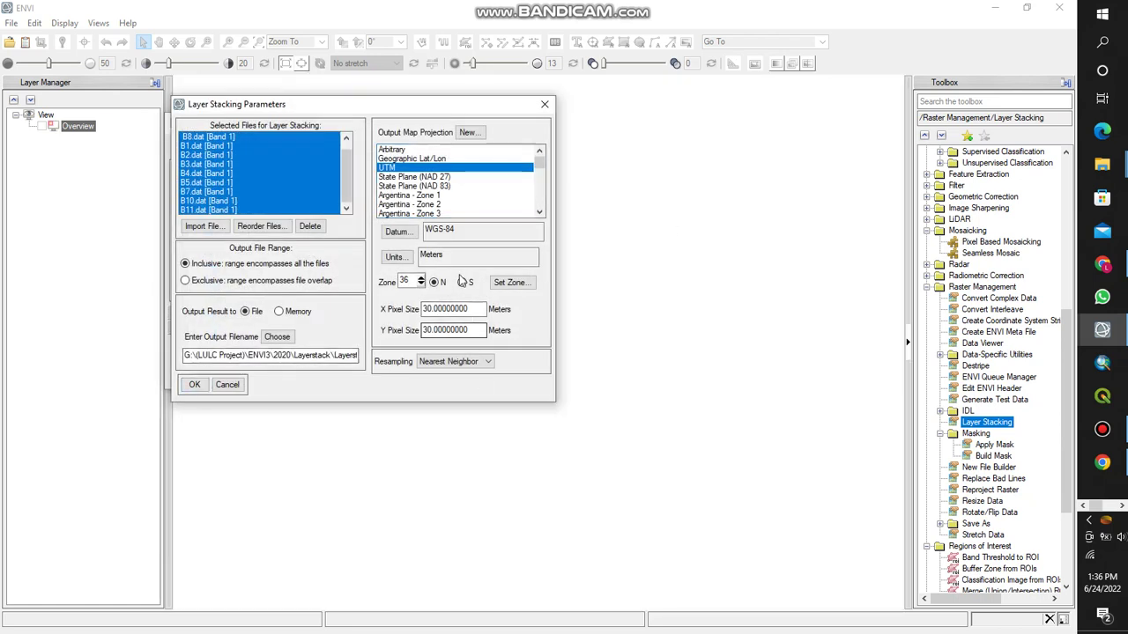
Keep Nearest Neighbor resampling, run the stack, and approve overwriting Layerstack2020
left_click(484, 365)
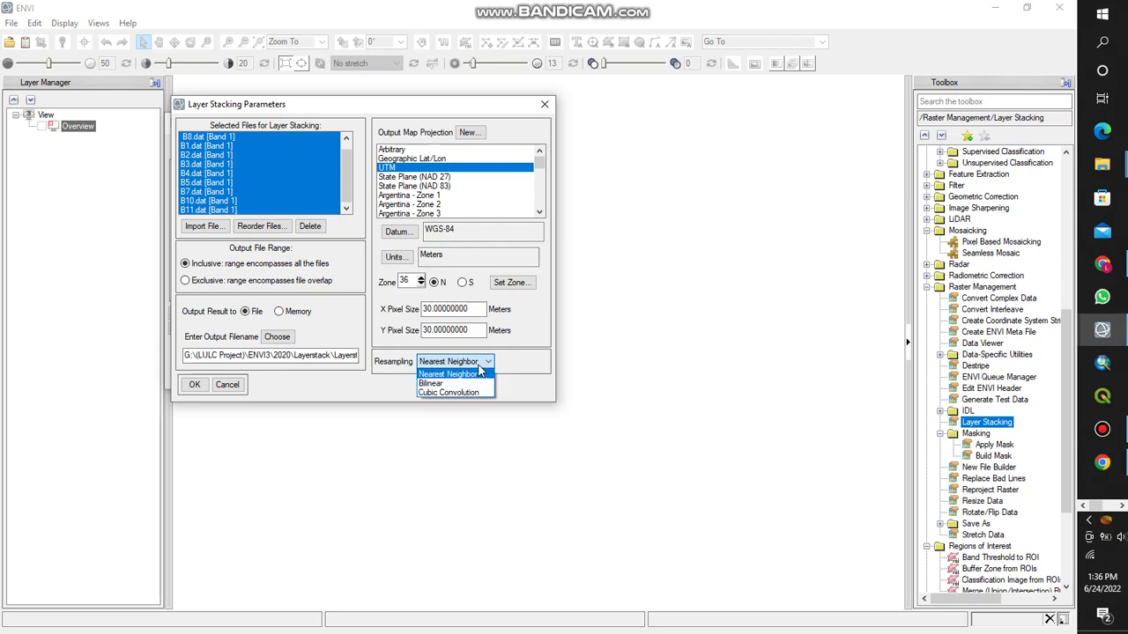
left_click(480, 372)
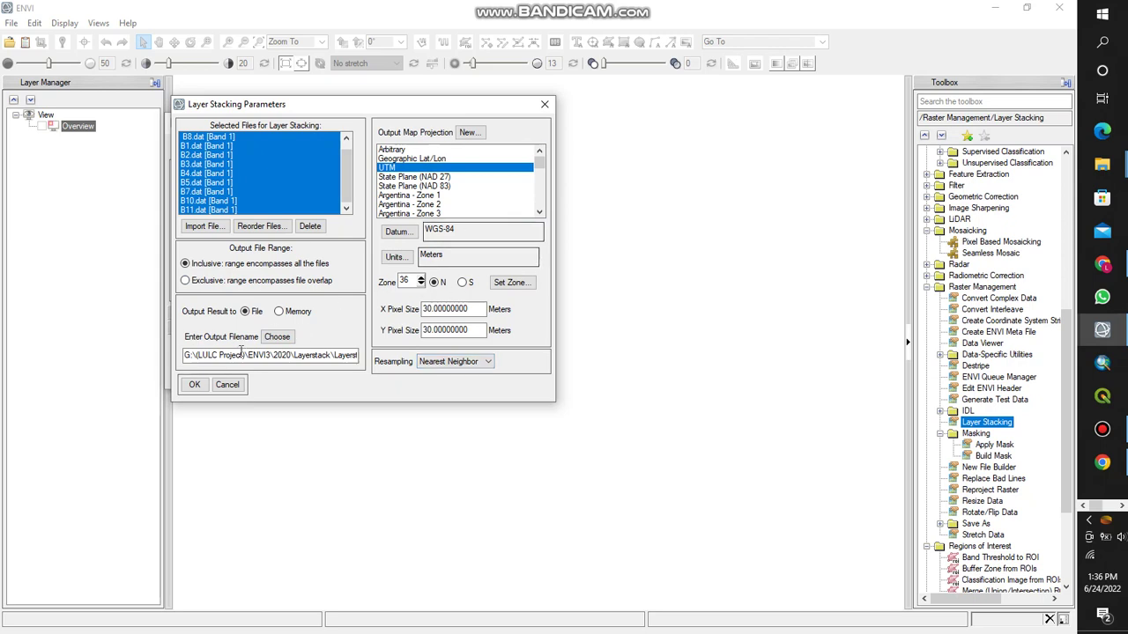
left_click(194, 384)
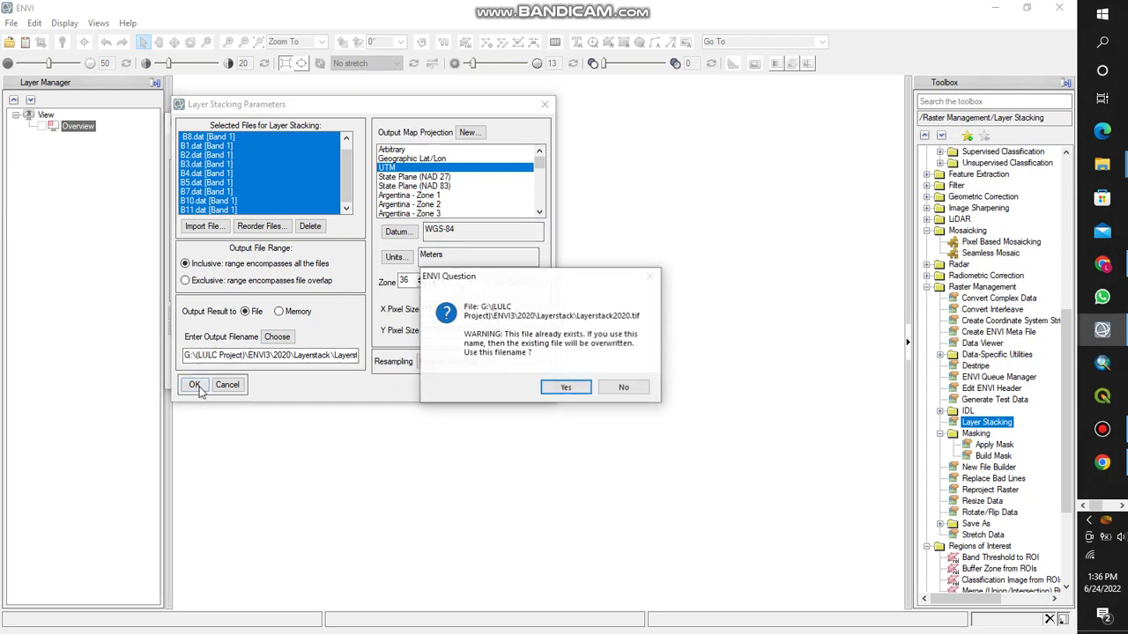
left_click(571, 391)
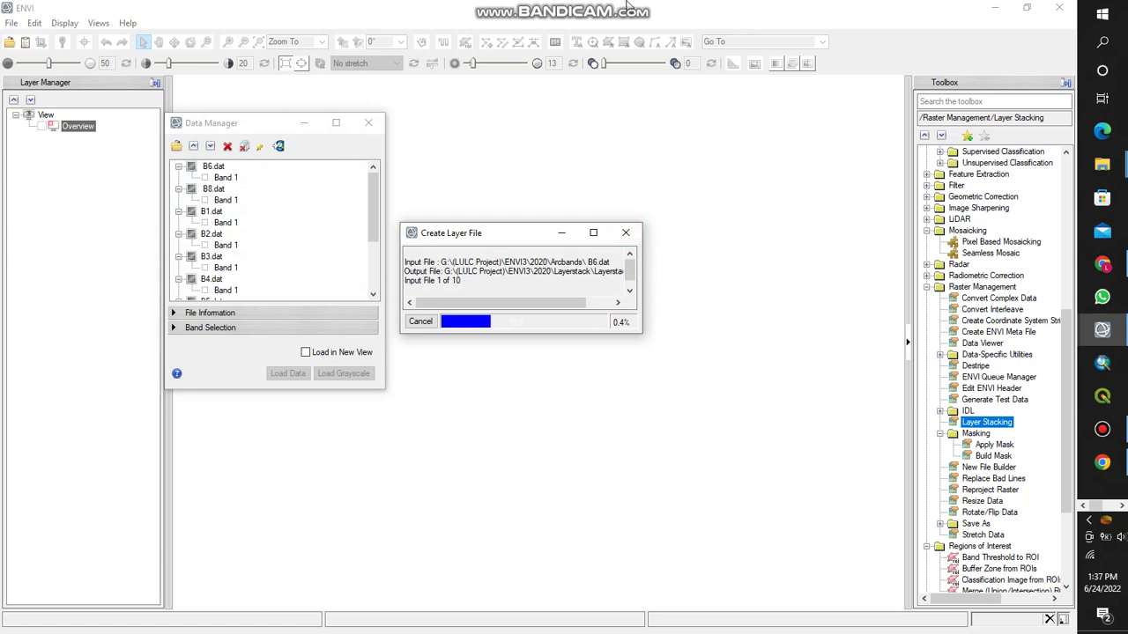
Wait for processing to finish until Layerstack2020.tif shows ten layers in the Data Manager
mouse_move(647, 11)
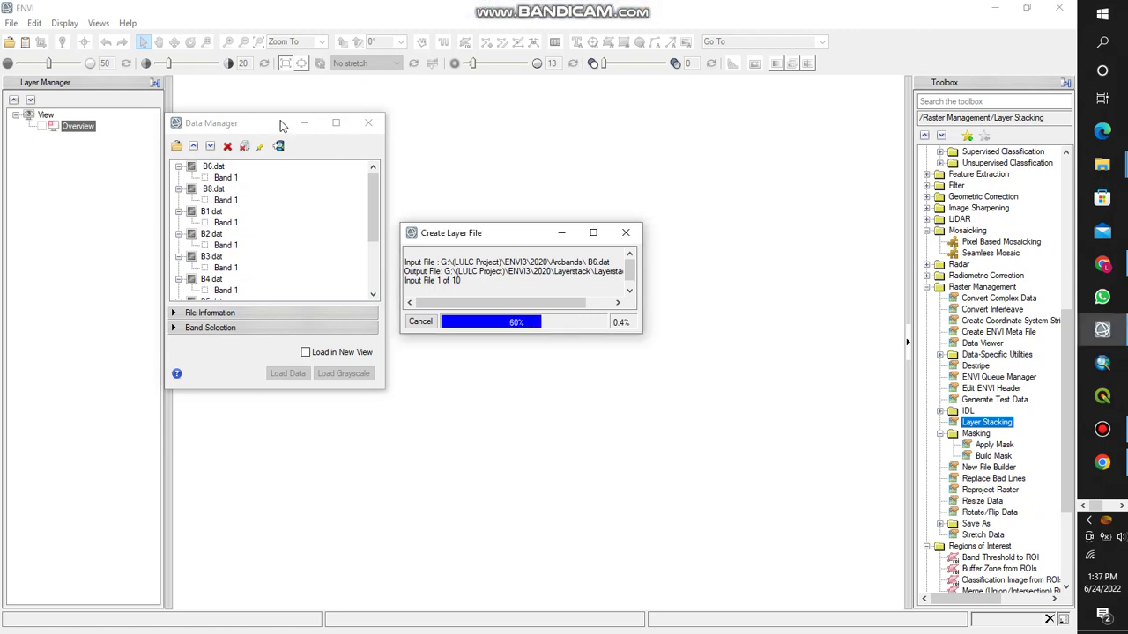
left_click_drag(282, 122, 134, 133)
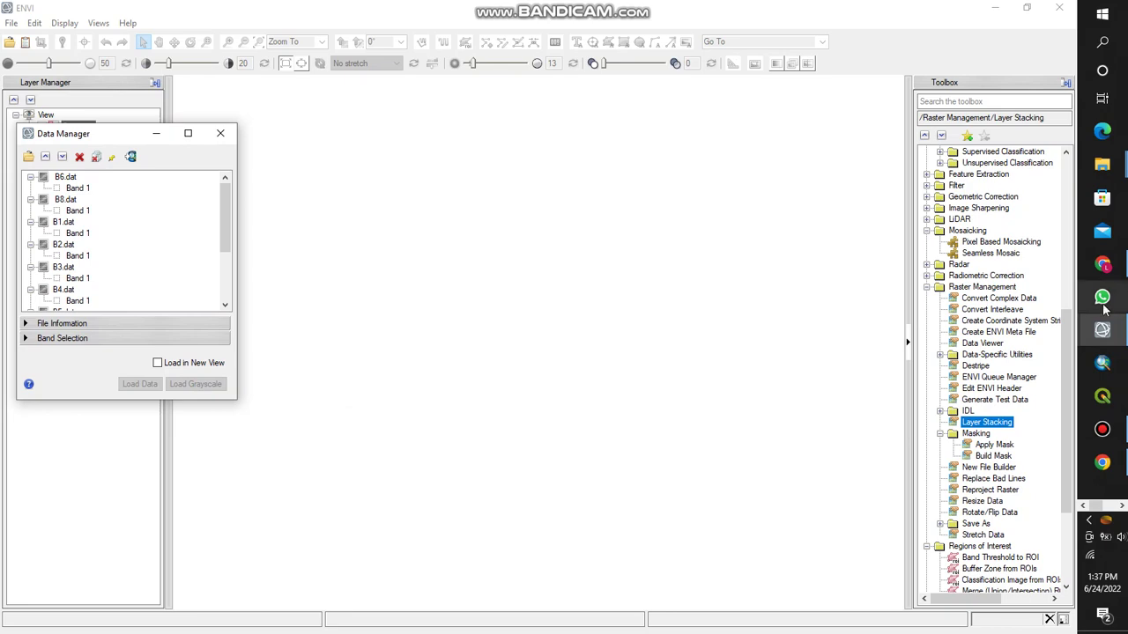
mouse_move(1108, 333)
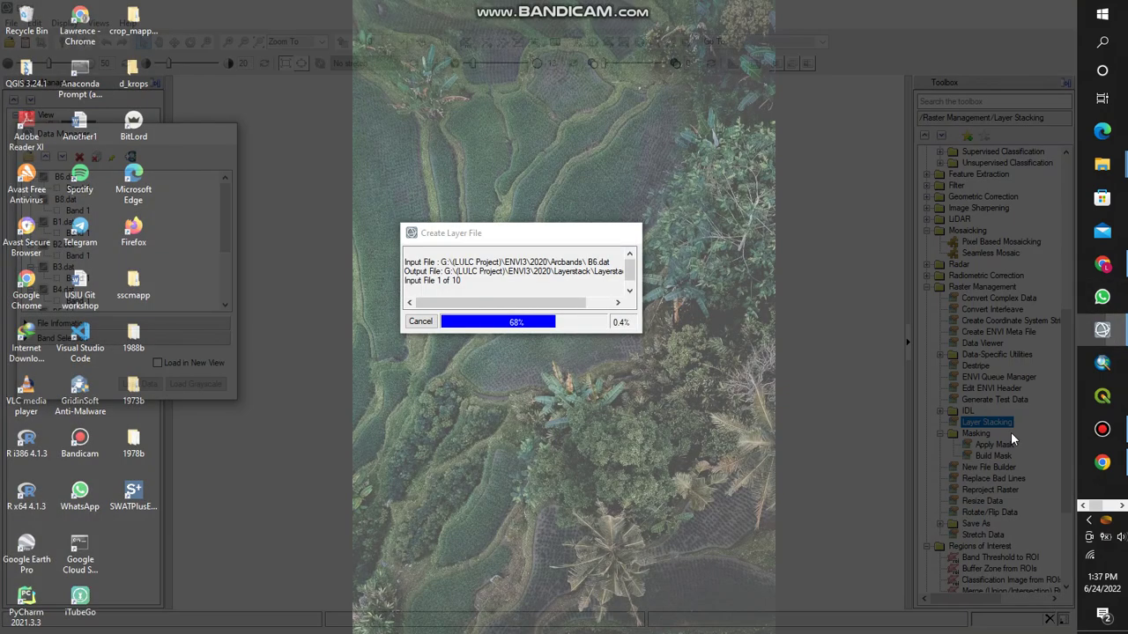
left_click(1011, 431)
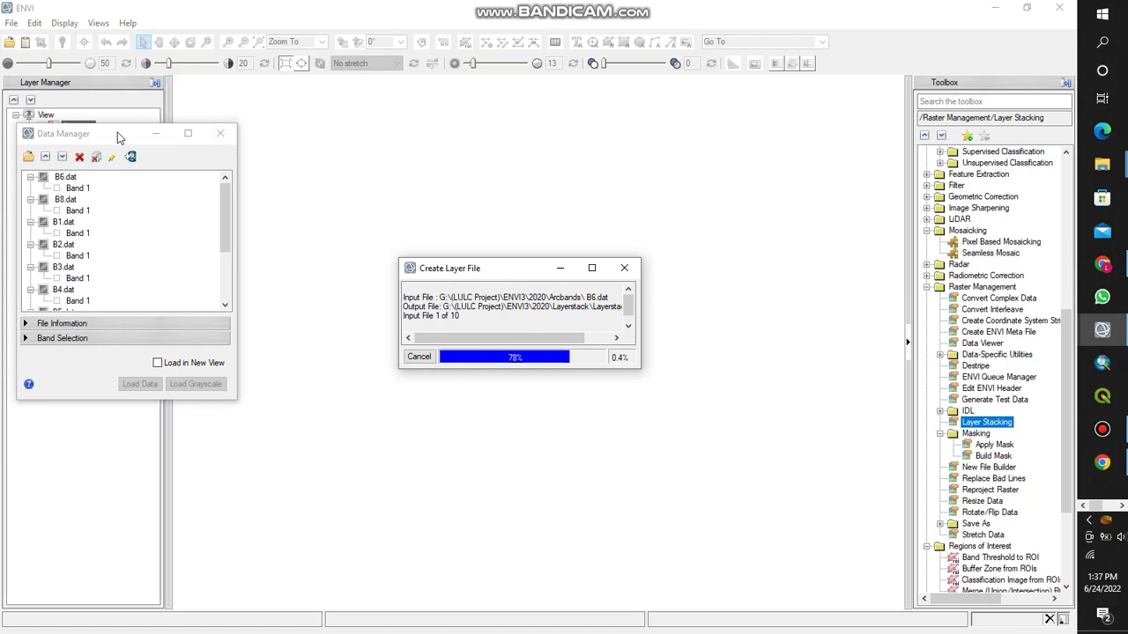
left_click_drag(120, 136, 179, 114)
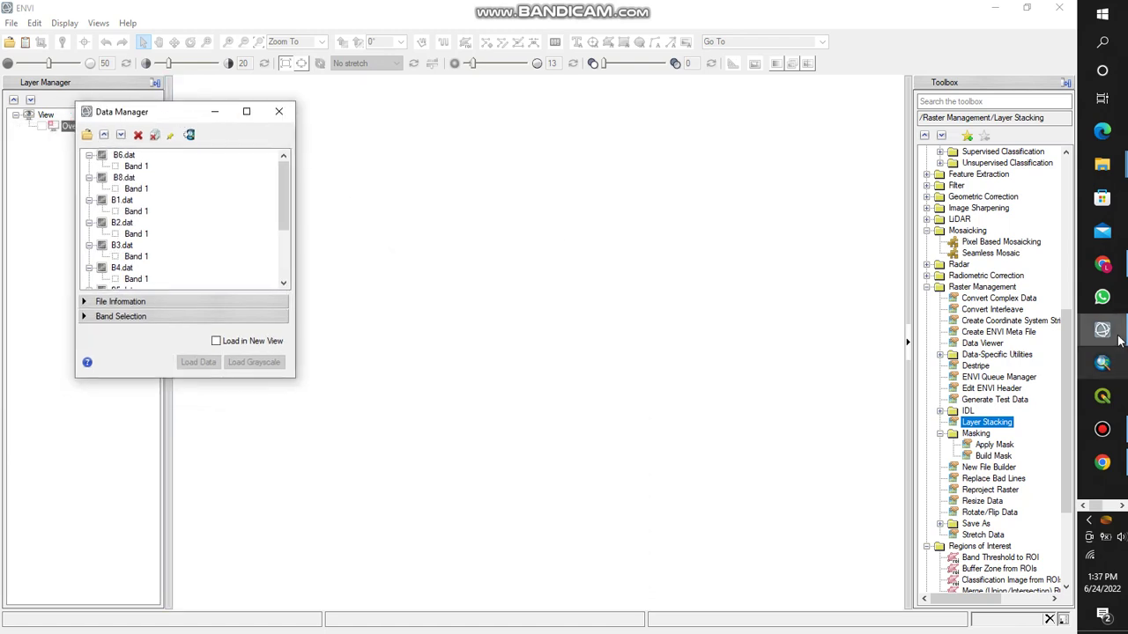
mouse_move(1092, 333)
left_click(991, 441)
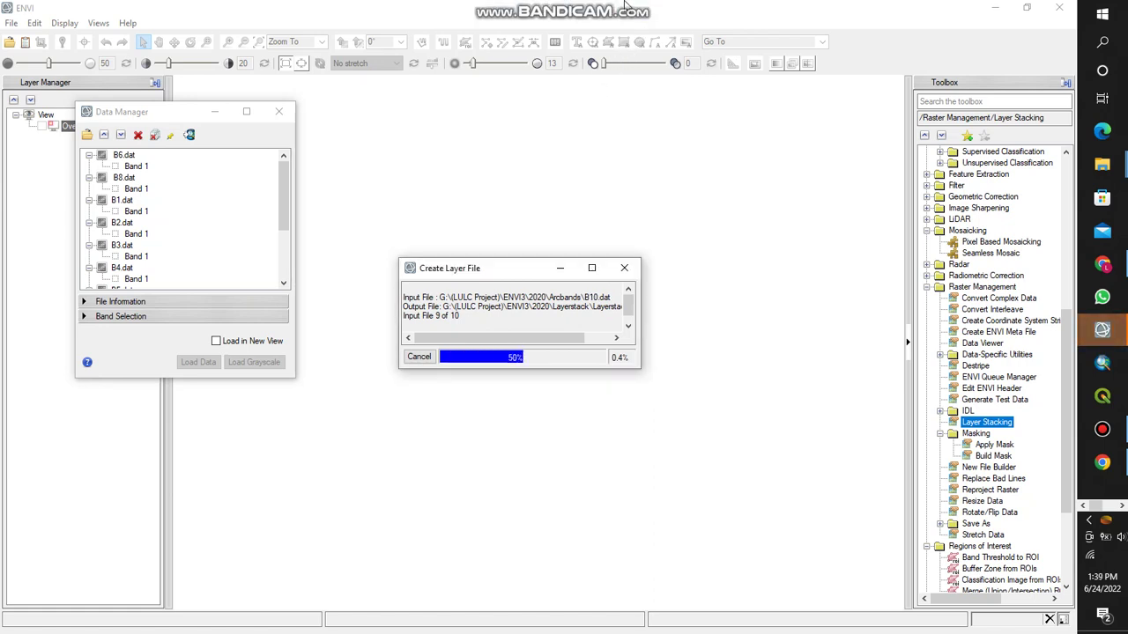
mouse_move(626, 6)
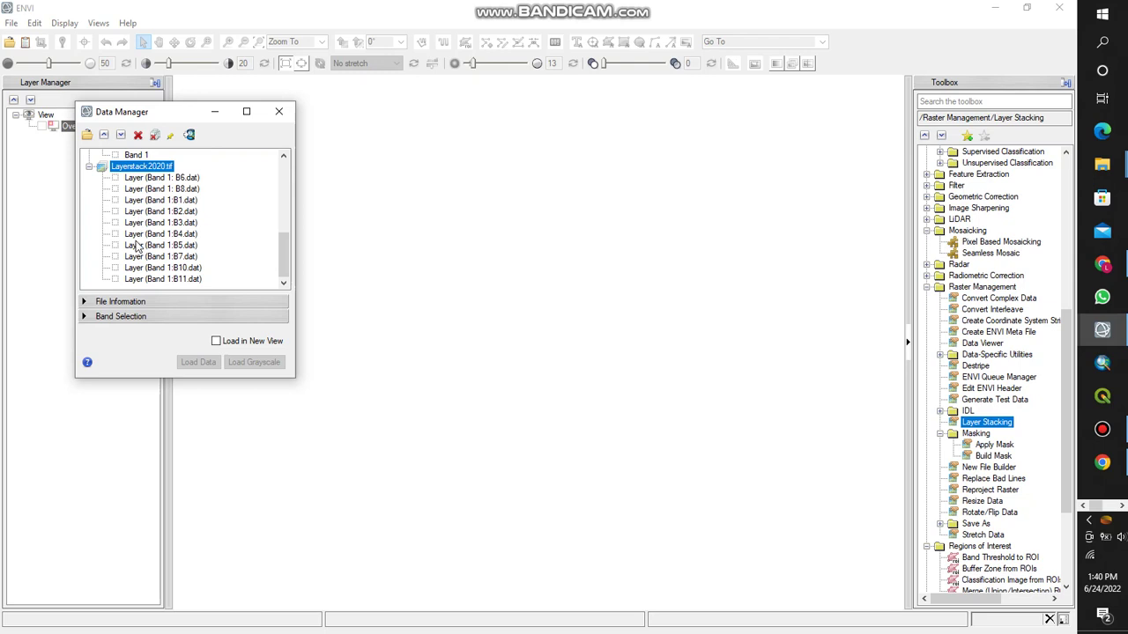
Load Layerstack2020.tif with B4 red, B3 green and B2 blue as a true-colour composite
left_click(113, 234)
left_click(120, 234)
left_click(123, 224)
left_click(125, 213)
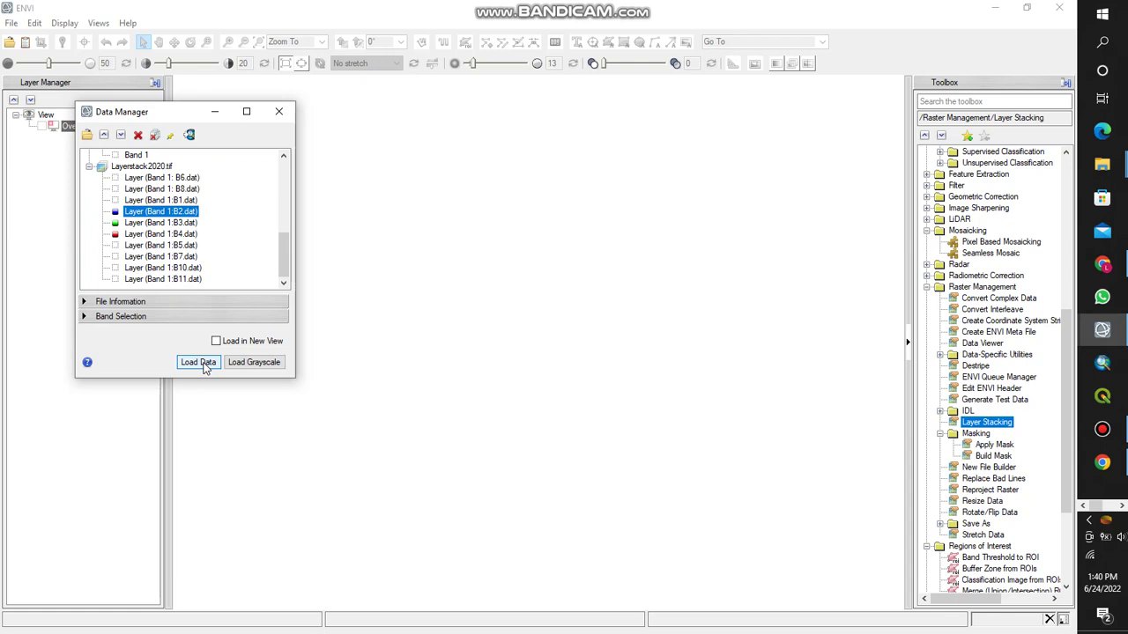
left_click(201, 364)
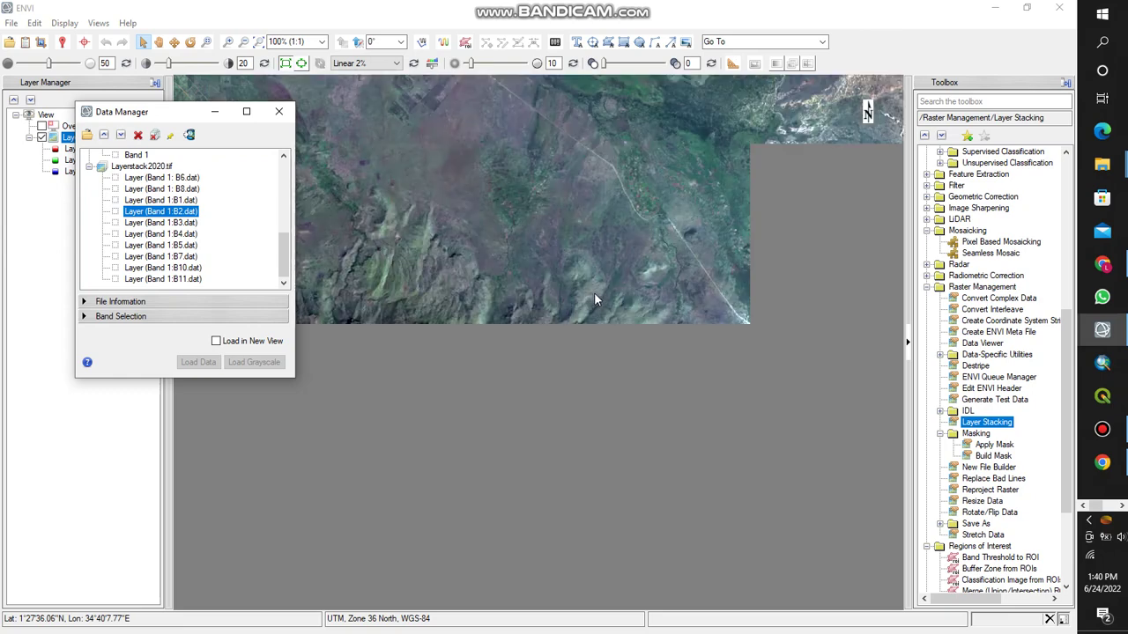
Zoom the view to the full extent of the Layerstack2020.tif layer
left_click_drag(154, 113, 304, 215)
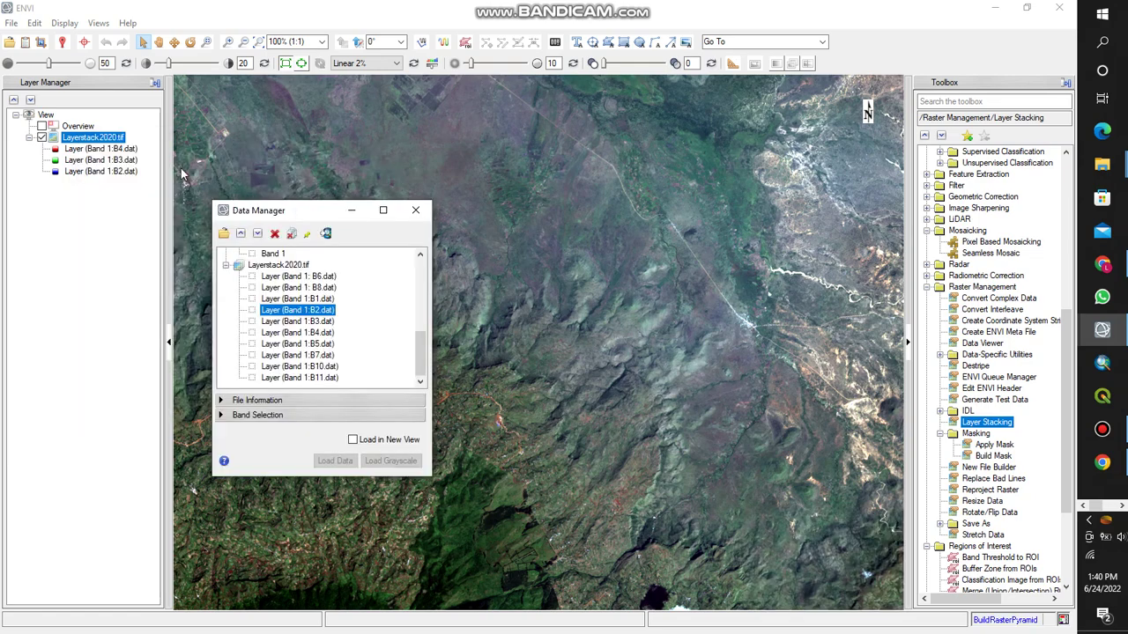
left_click(107, 148)
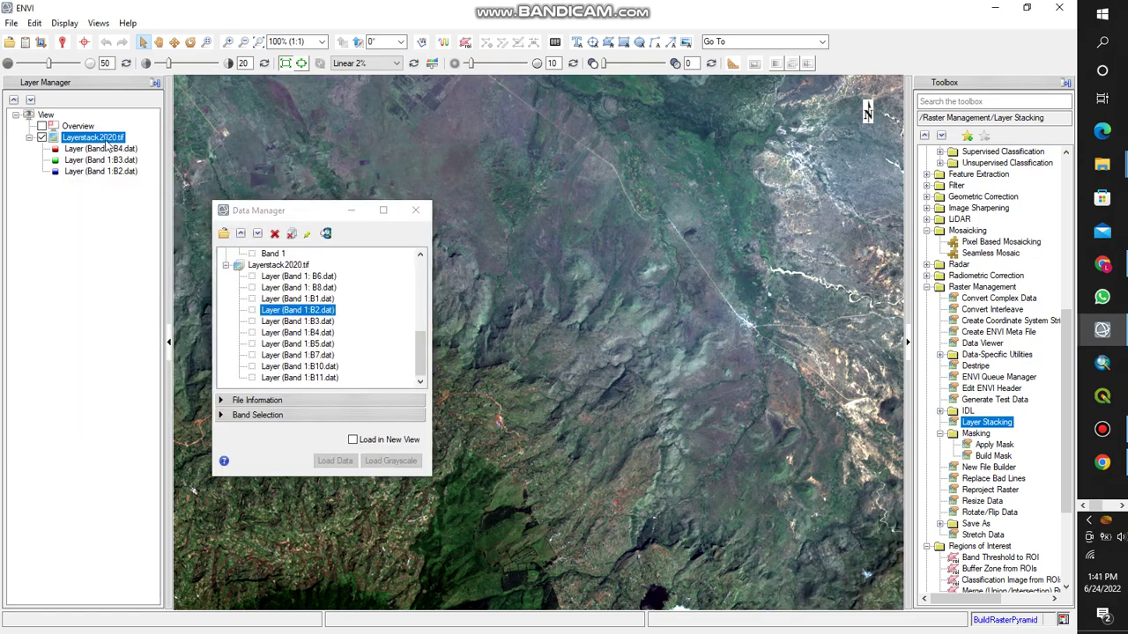
right_click(108, 147)
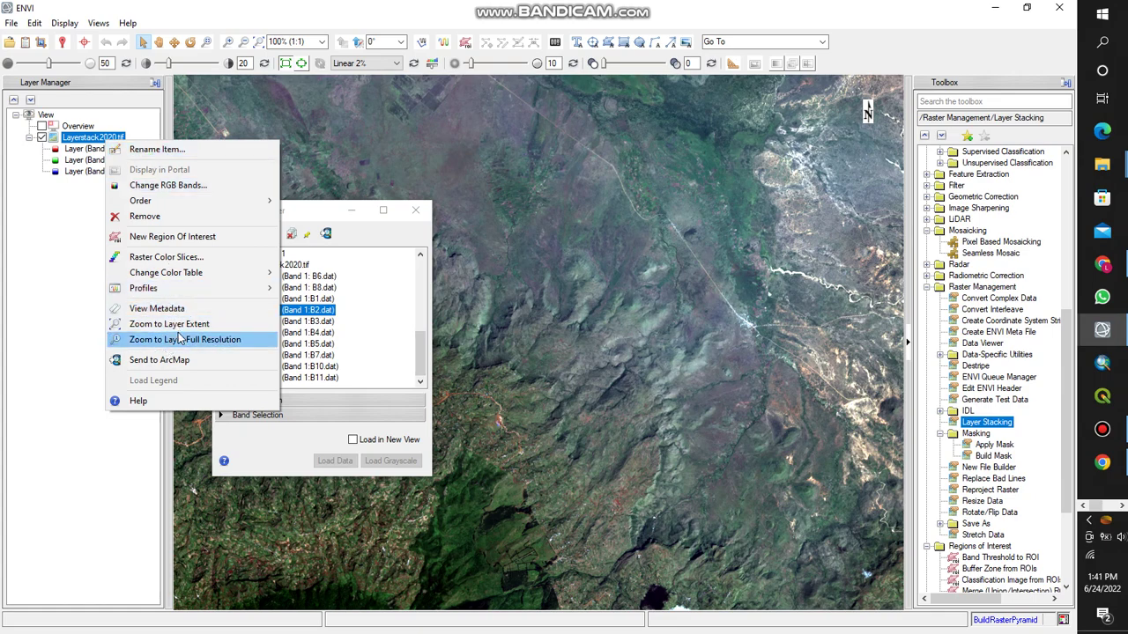
left_click(176, 323)
left_click_drag(301, 214, 191, 193)
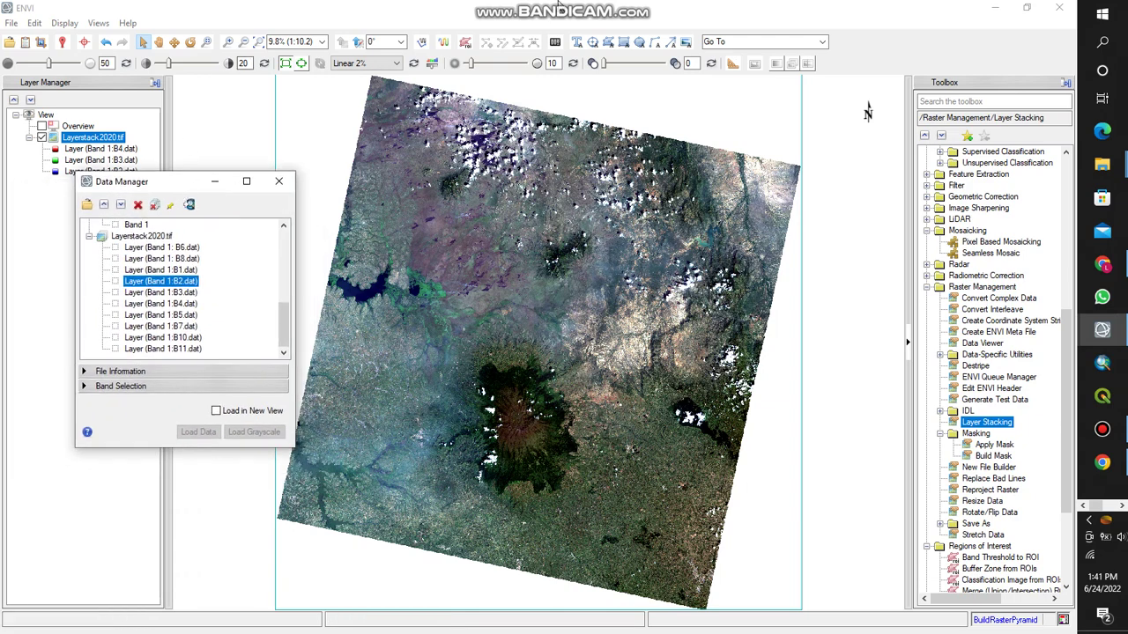
mouse_move(564, 7)
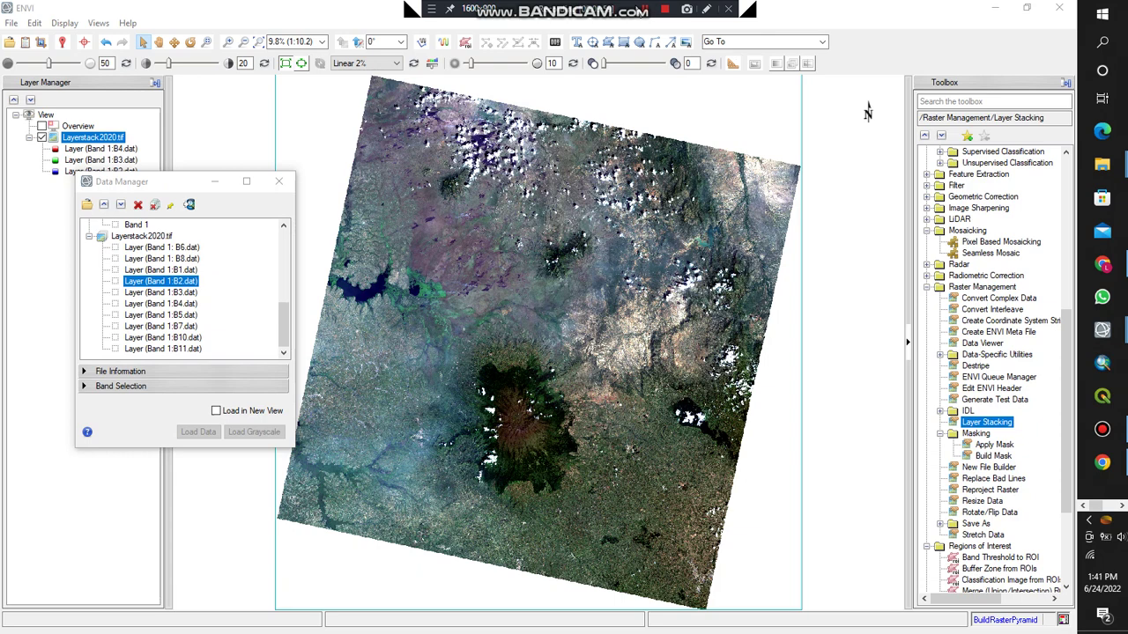